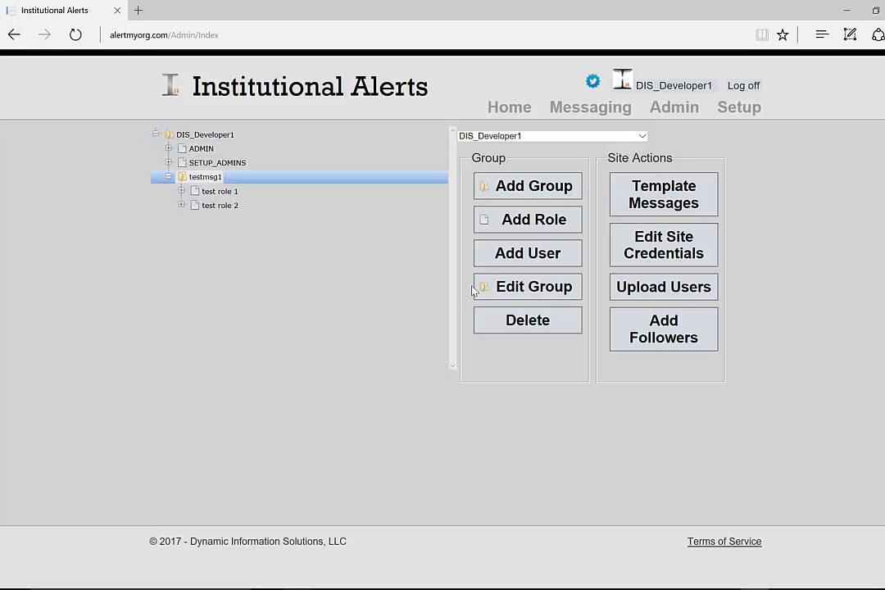
Examine the testmsg1 group's Inherit Message setting and the users assigned to test role 1 and test role 2.
left_click(518, 288)
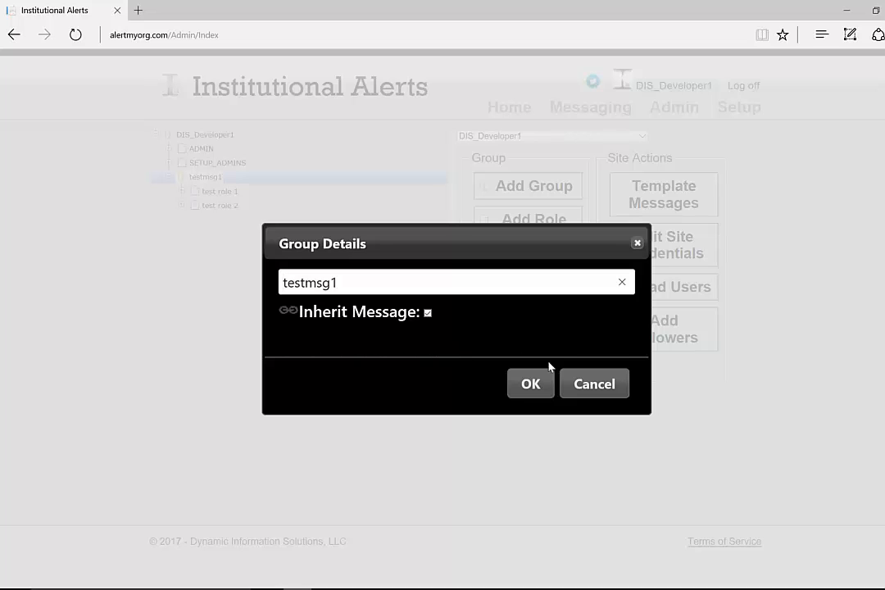
left_click(582, 387)
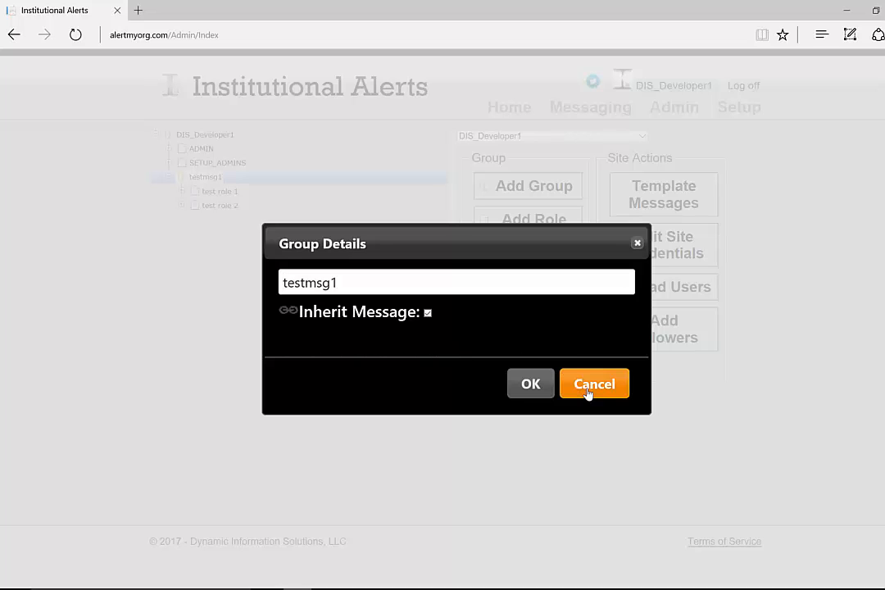
left_click(587, 394)
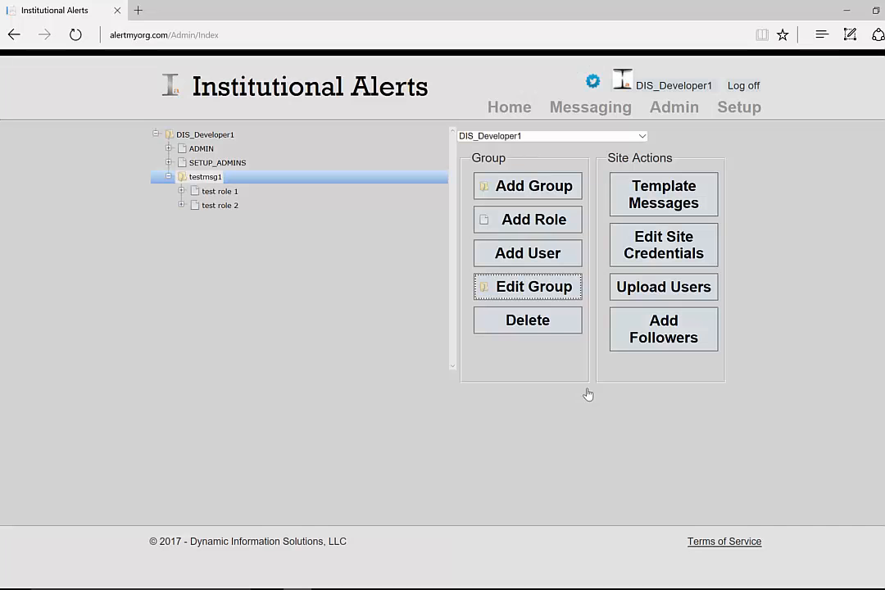
left_click(213, 194)
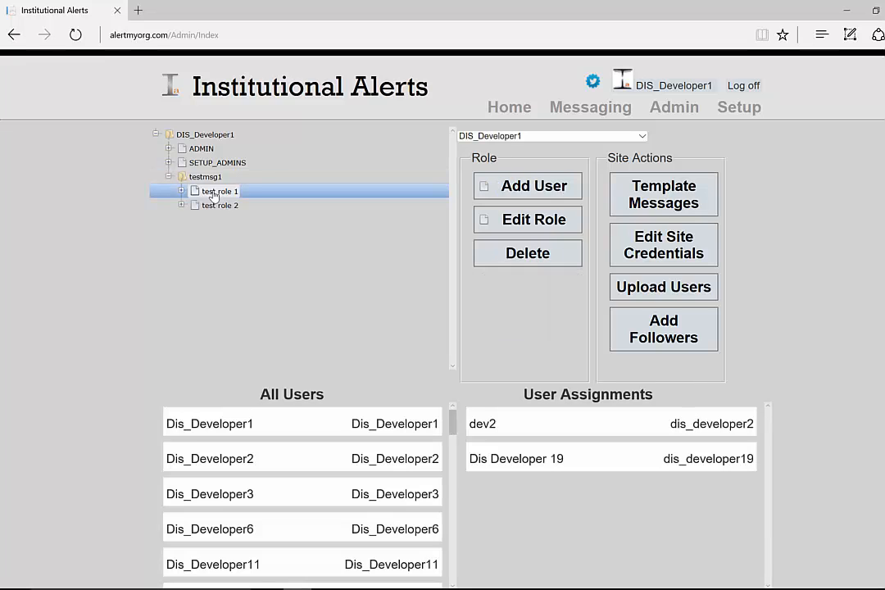
left_click(217, 206)
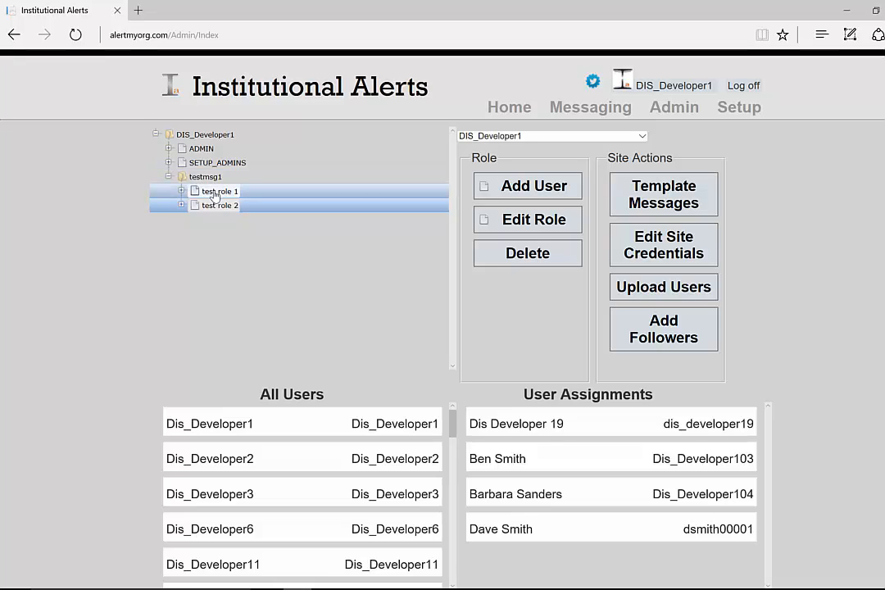
left_click(214, 194)
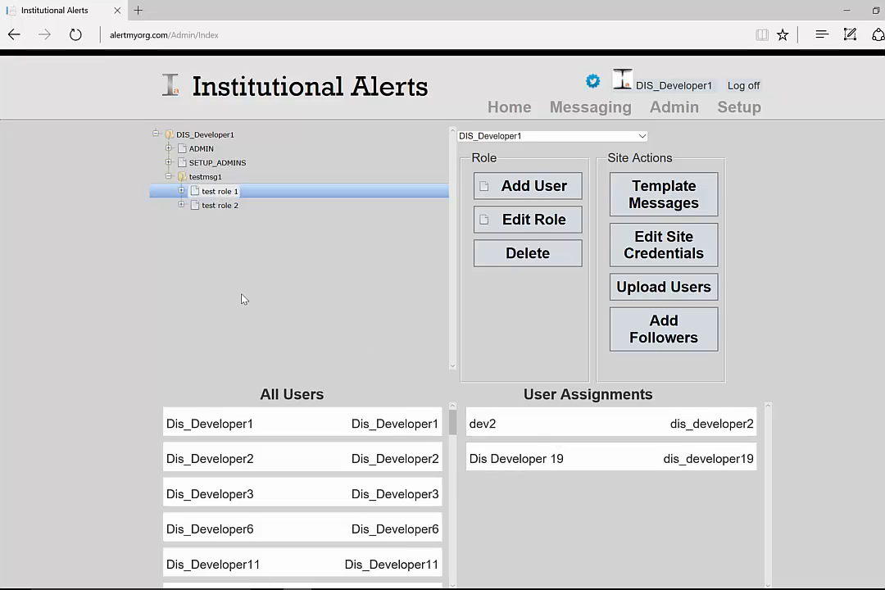
left_click(218, 204)
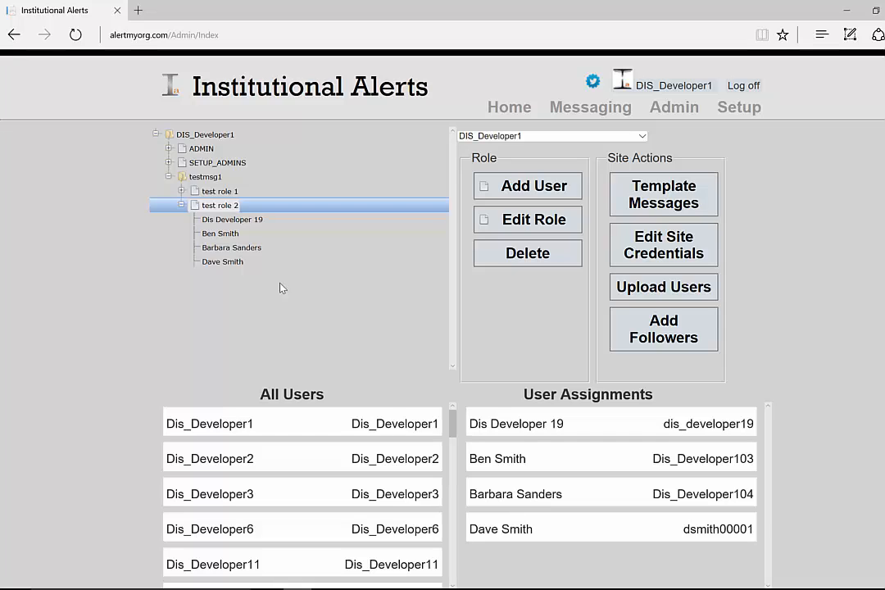
left_click(219, 177)
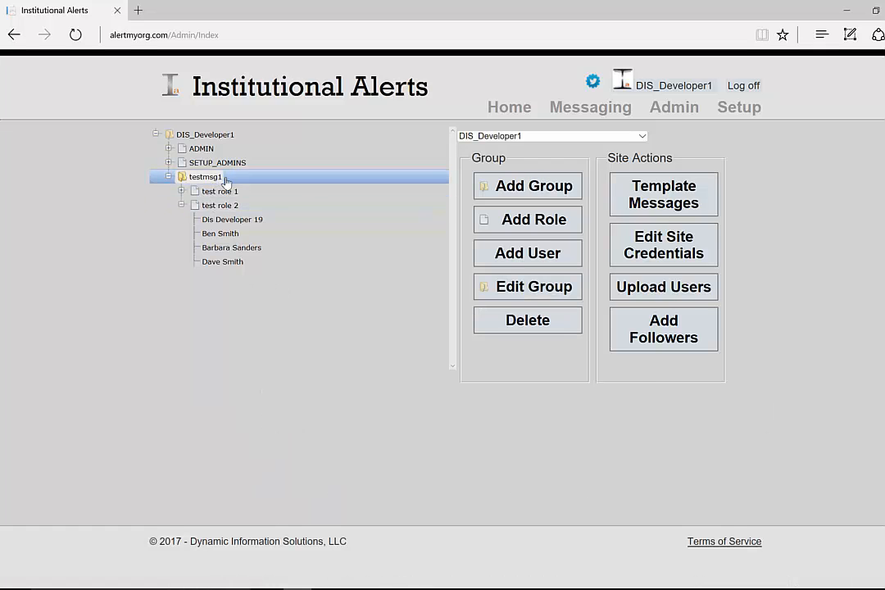
left_click(492, 286)
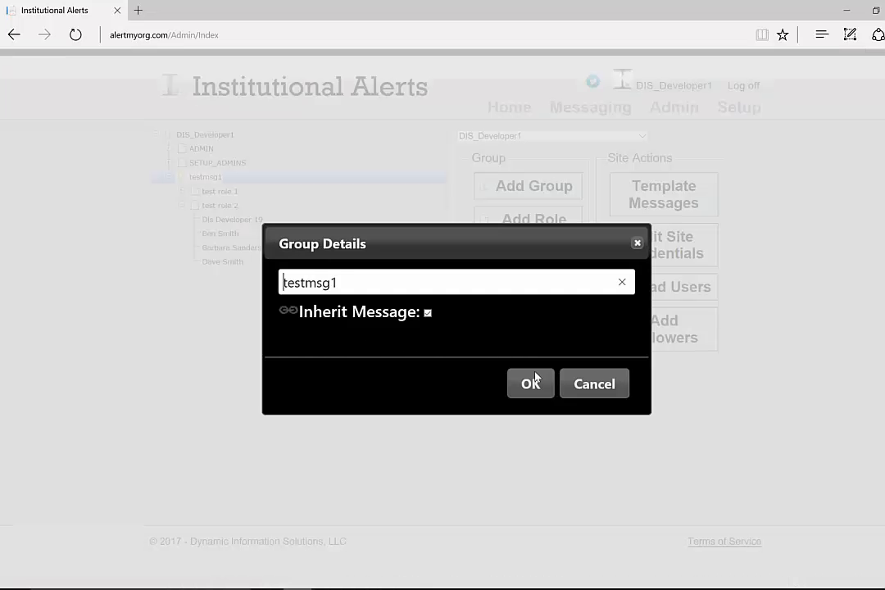
left_click(581, 382)
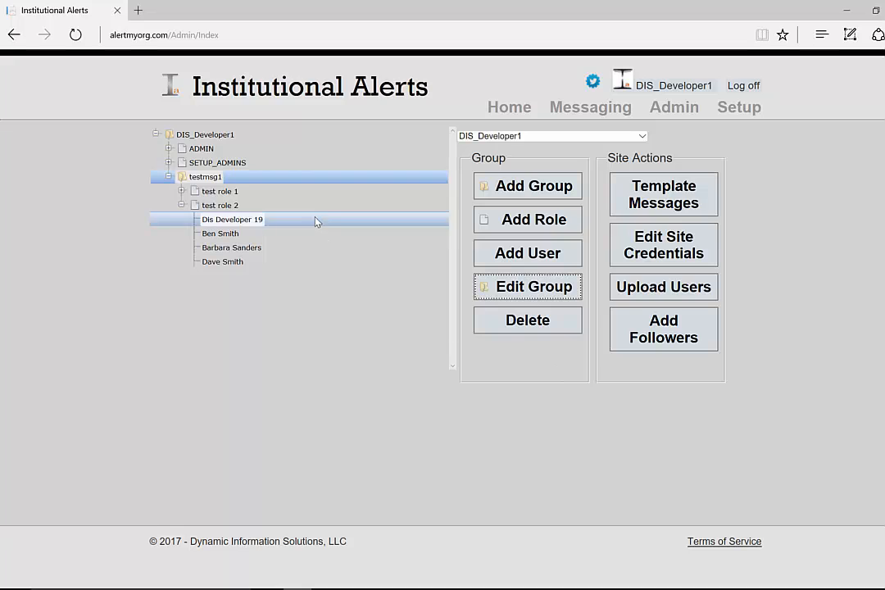
Add a group named testmsg2 under DIS_Developer1.
left_click(209, 135)
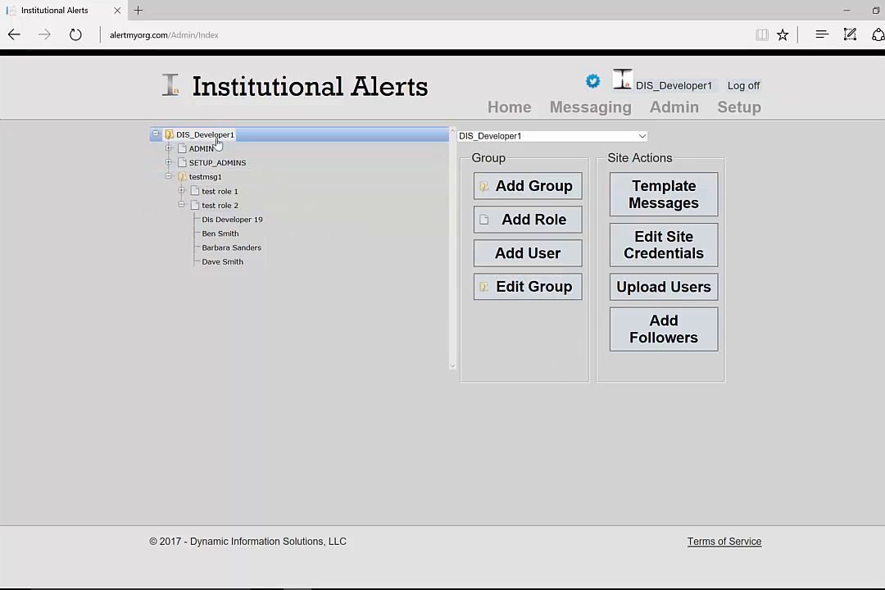
left_click(507, 190)
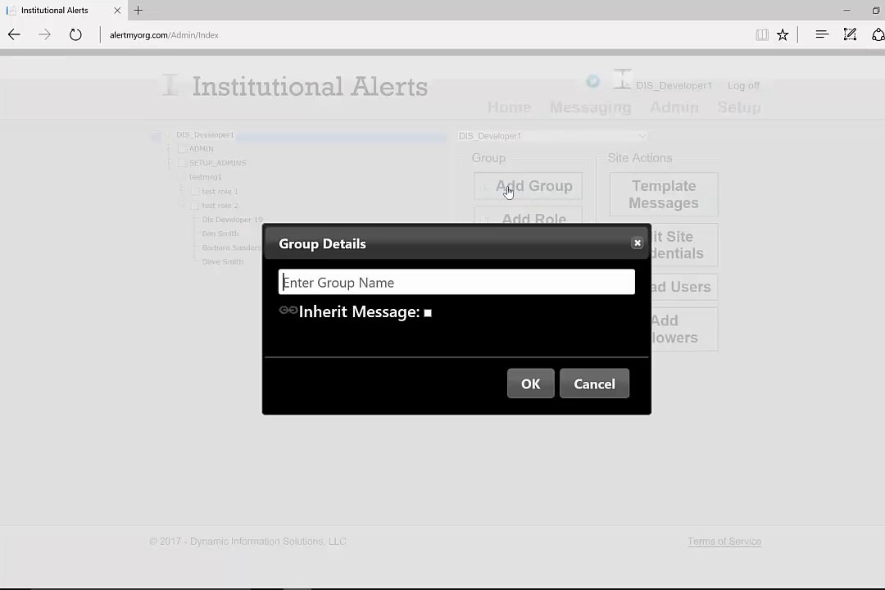
type("t")
key("Down")
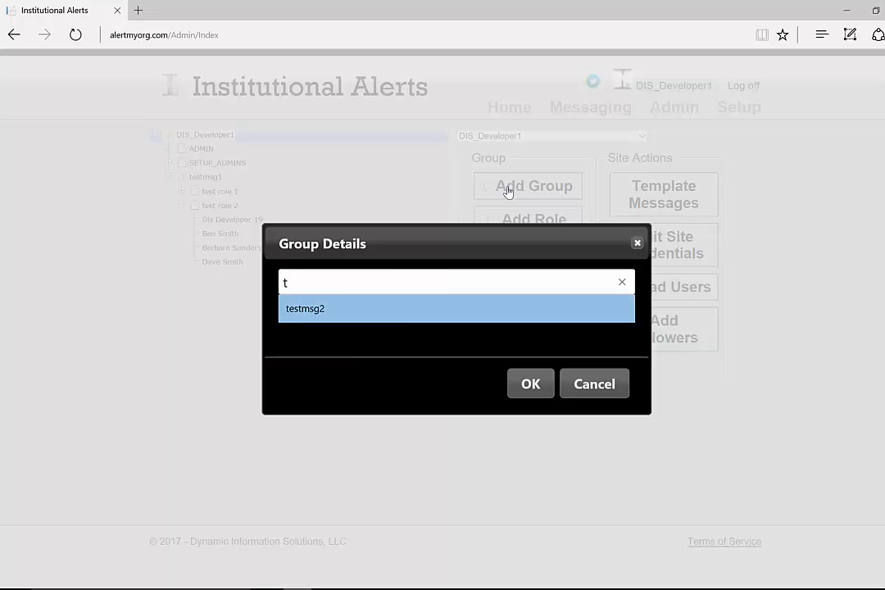
key("Return")
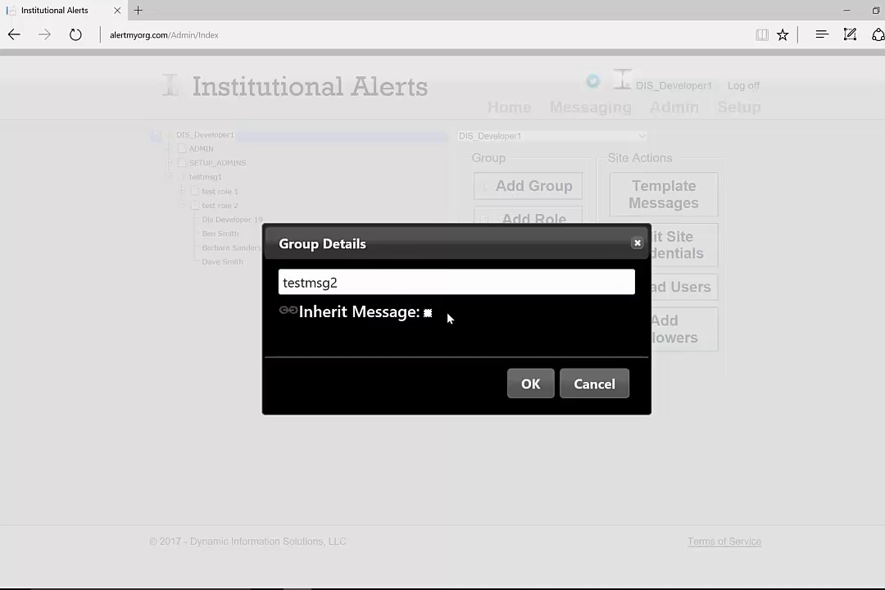
left_click(532, 387)
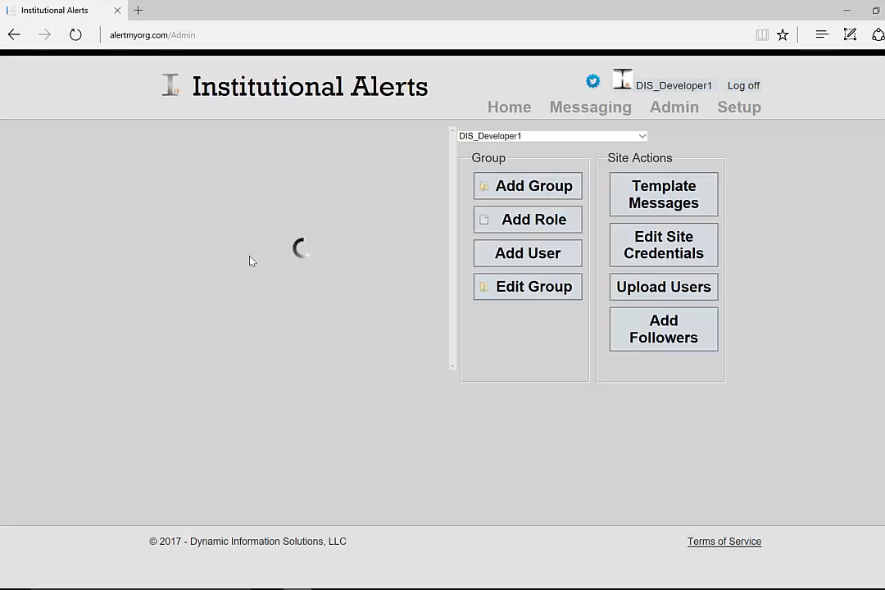
Add a role named "test role 3" with the SEND MESSAGES permission to the testmsg2 group.
left_click(206, 220)
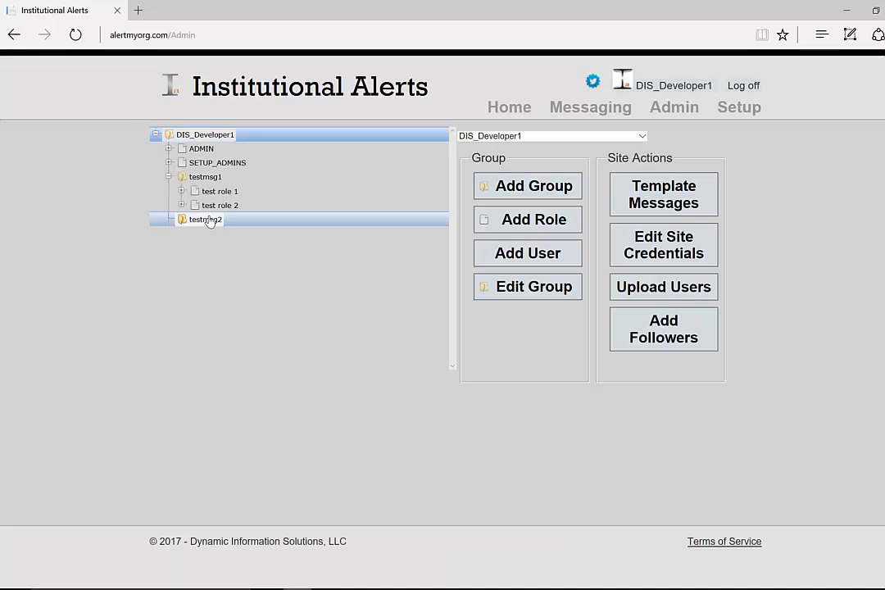
left_click(497, 222)
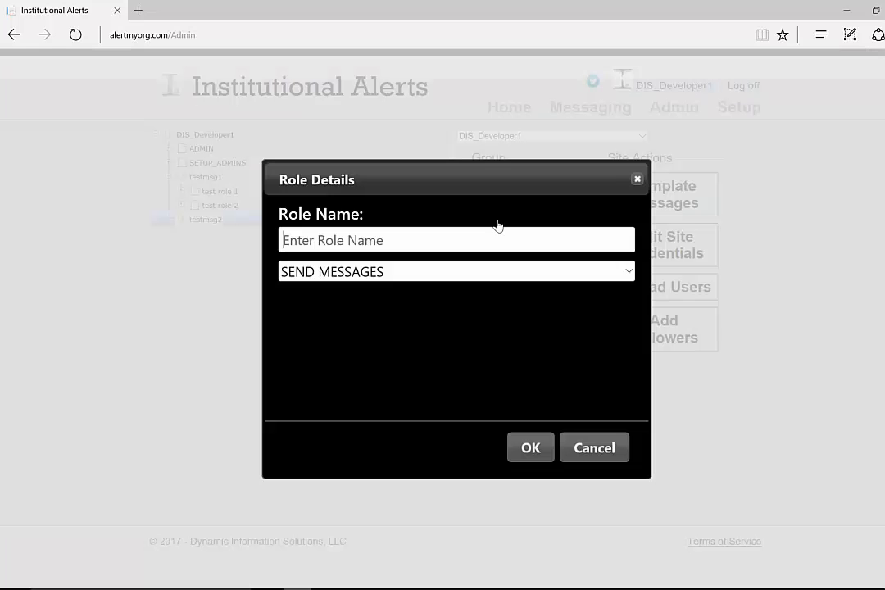
type("t")
key("Down")
key("Tab")
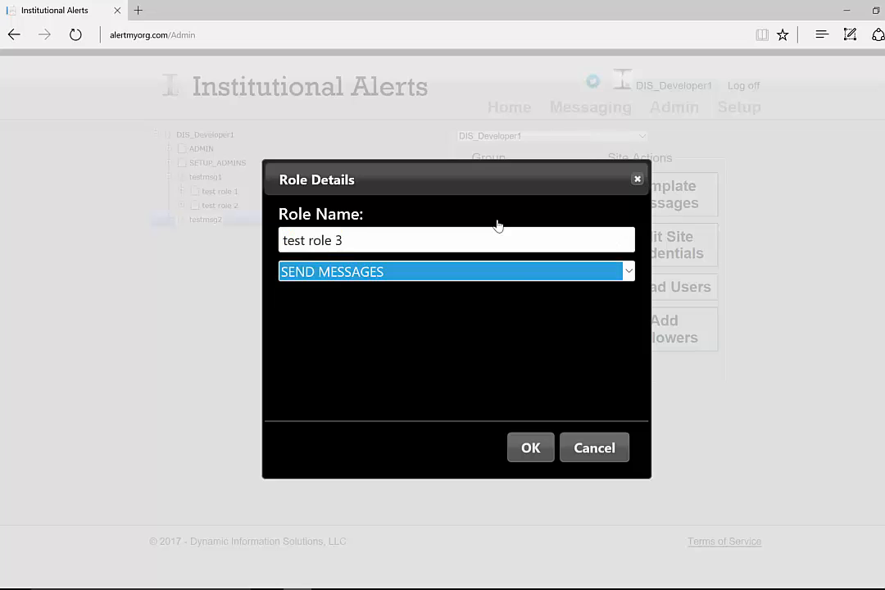
left_click(523, 448)
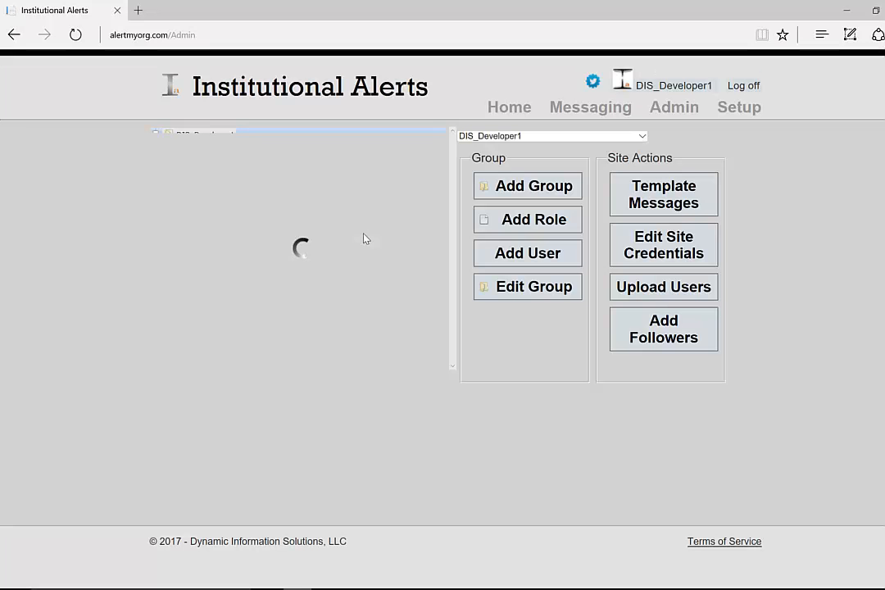
Add a second role named "test role 4" with the SEND MESSAGES permission to the testmsg2 group.
left_click(188, 220)
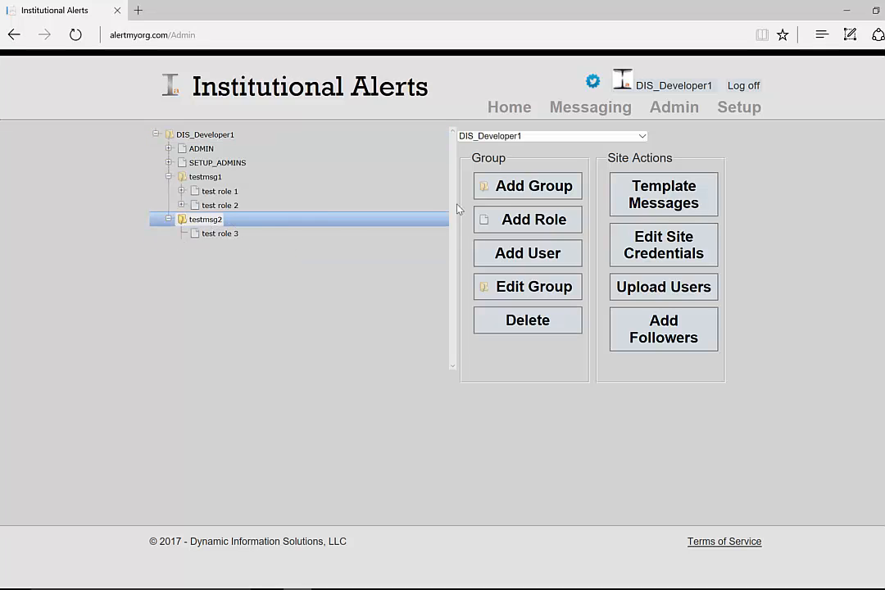
left_click(502, 218)
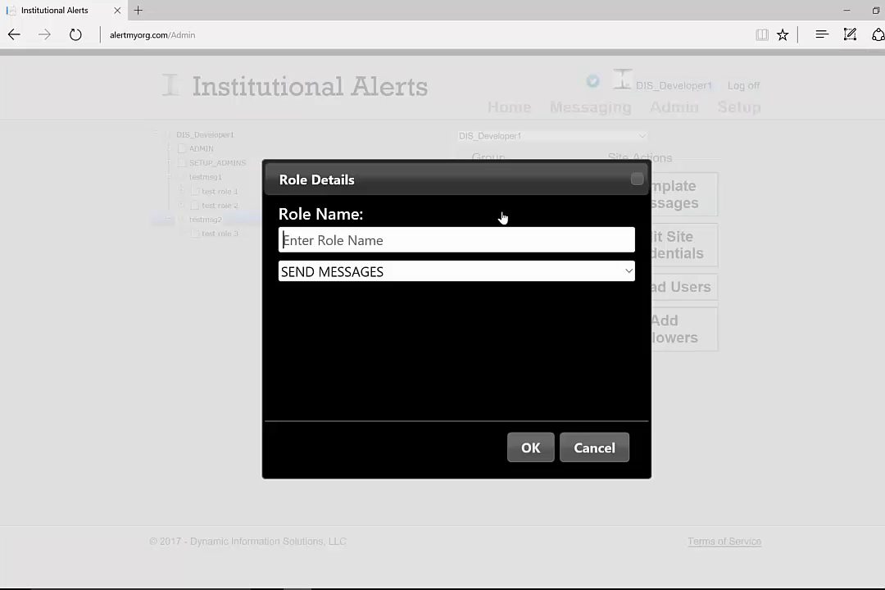
type("t")
key("Down")
key("Down")
key("Return")
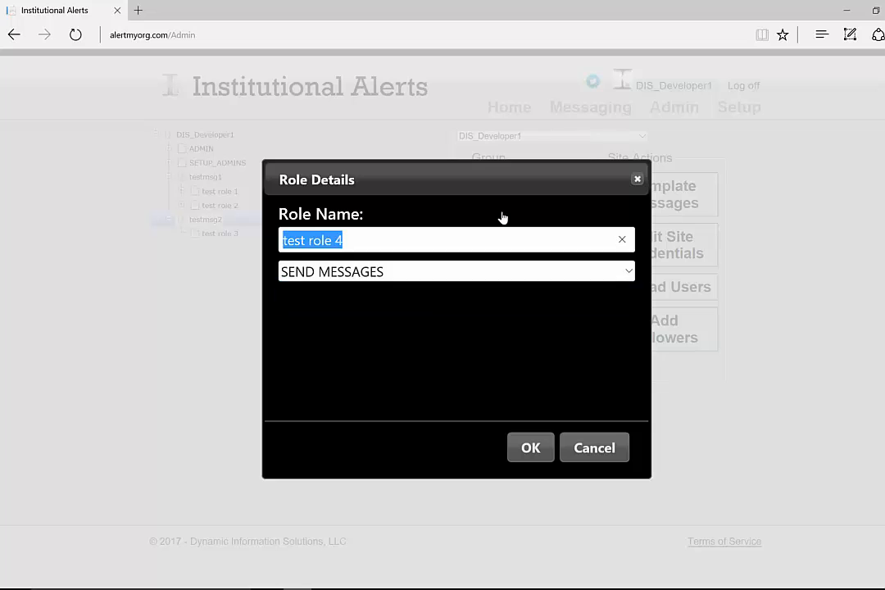
key("Tab")
left_click(529, 446)
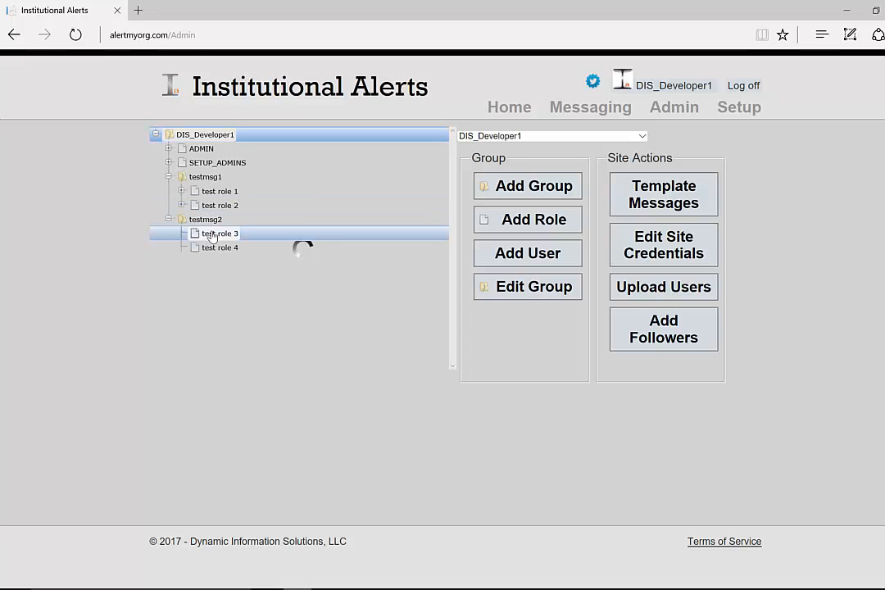
Assign the user Dis_Developer3 to test role 3 and Dis_Developer6 to test role 4.
left_click(209, 234)
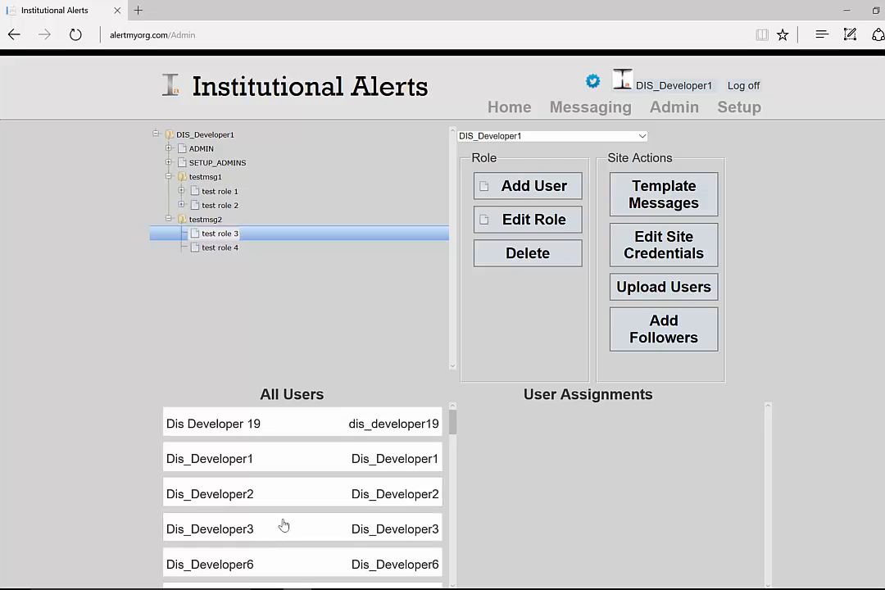
left_click_drag(282, 523, 573, 451)
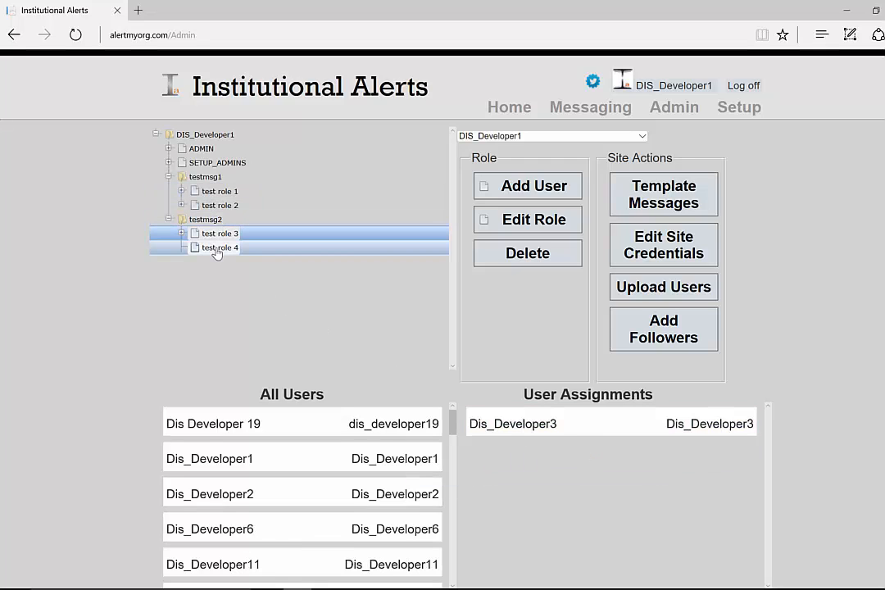
left_click(214, 248)
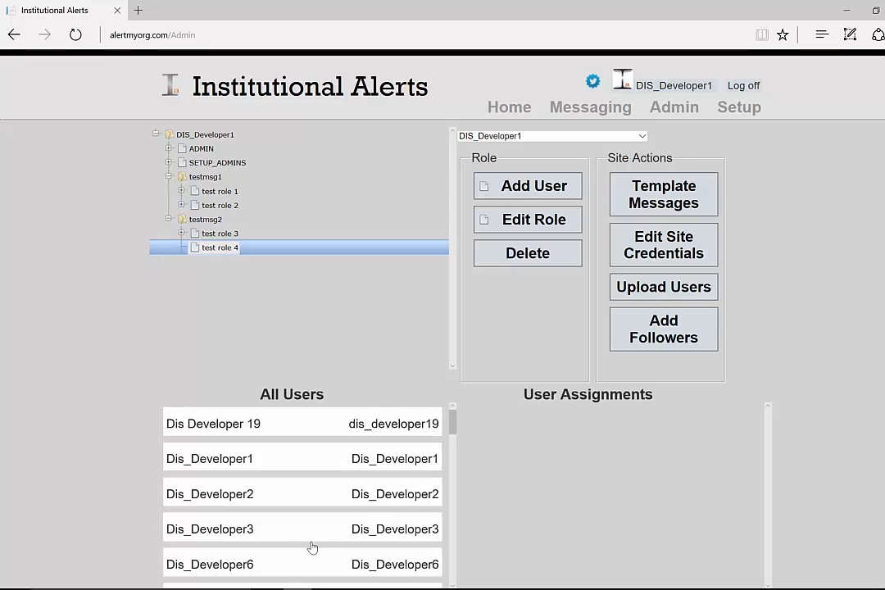
left_click_drag(316, 550, 571, 453)
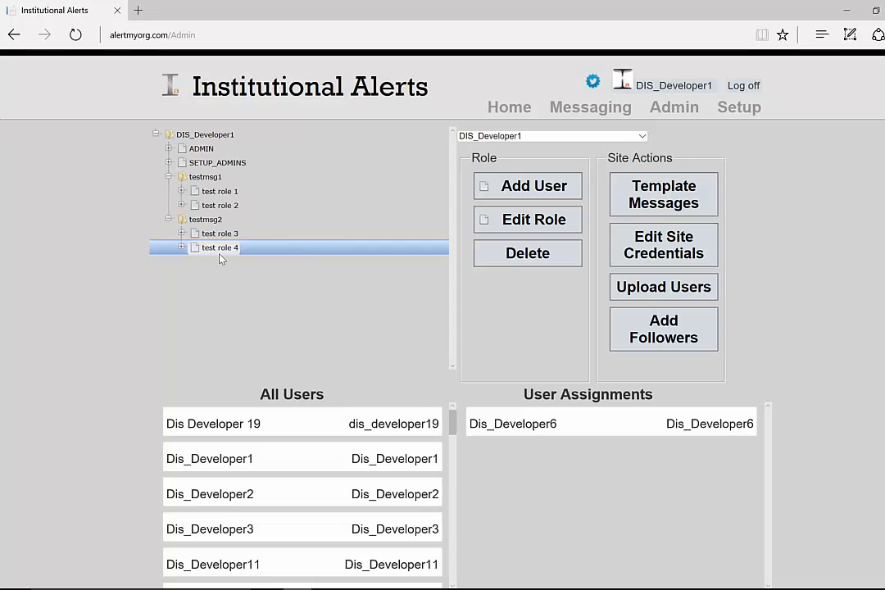
Examine the testmsg2 group's Inherit Message setting and the users assigned to test role 3 and test role 4.
left_click(207, 222)
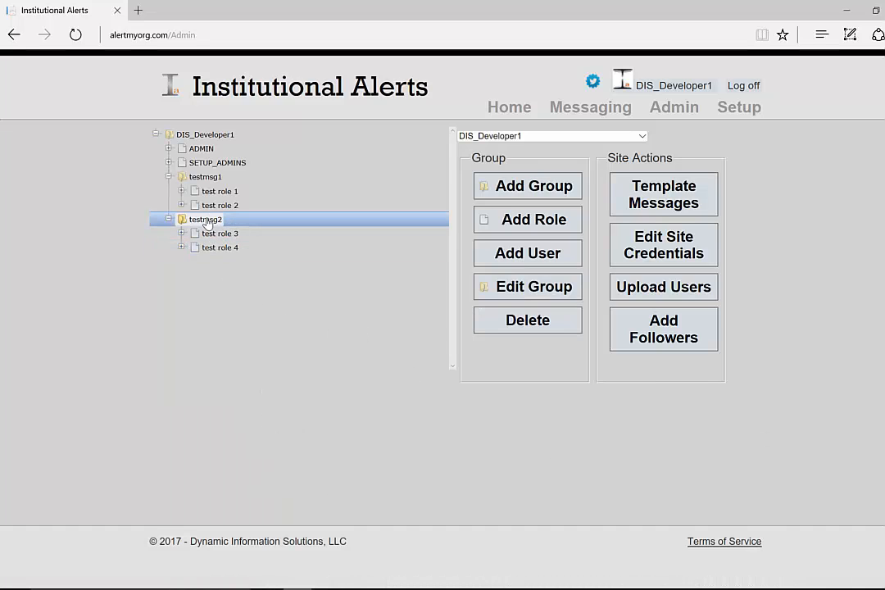
left_click(514, 291)
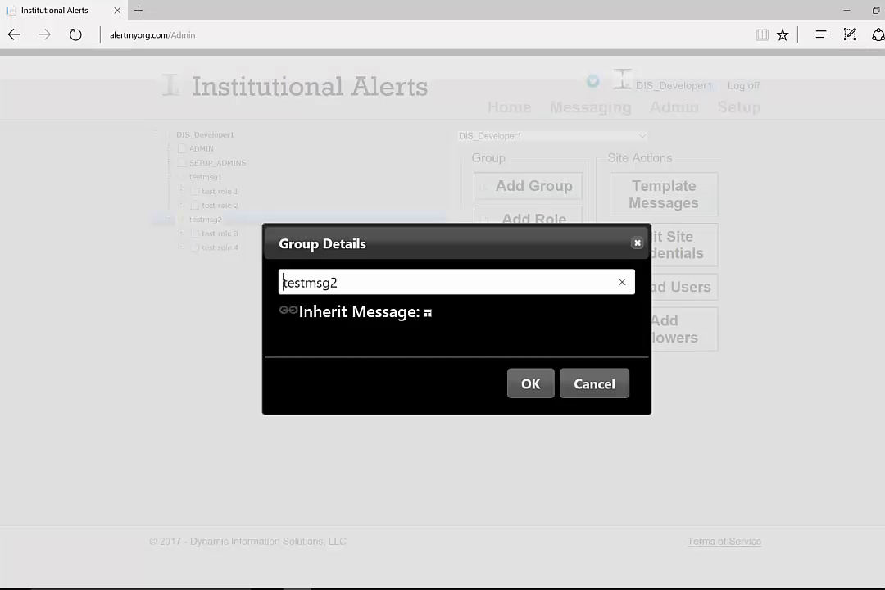
left_click(572, 392)
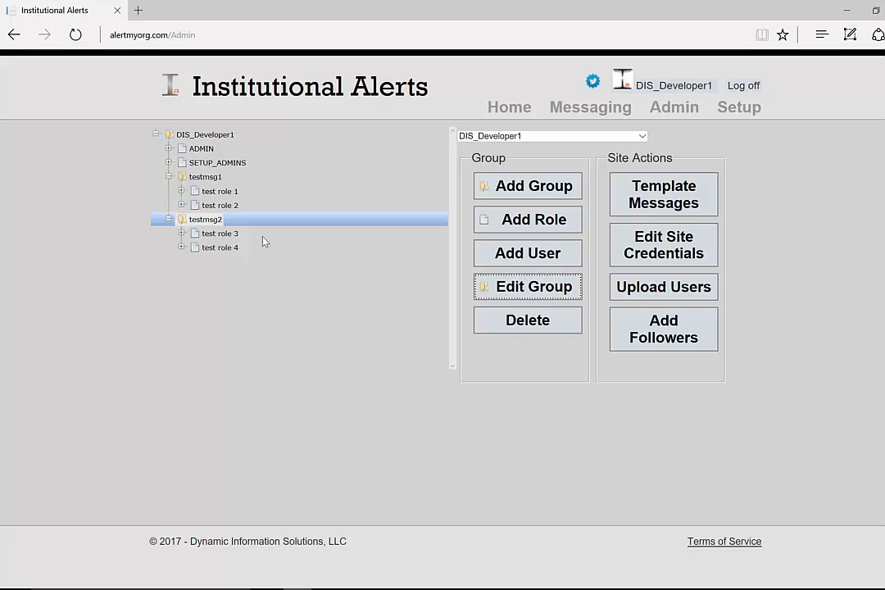
left_click(206, 234)
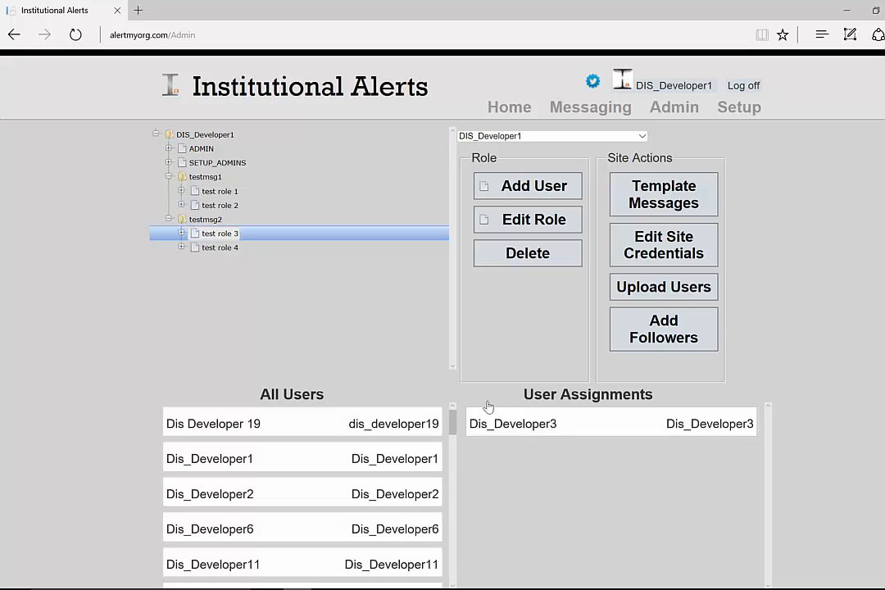
left_click(214, 248)
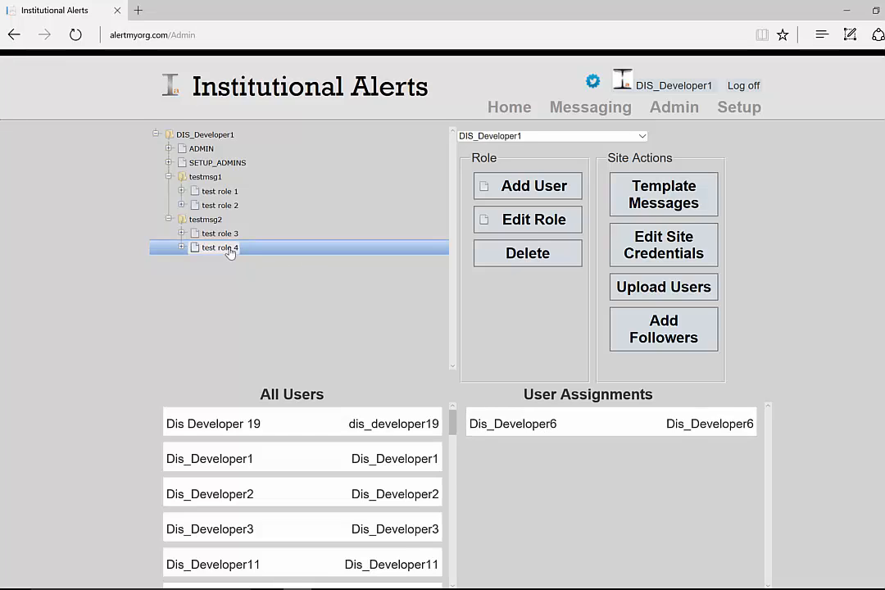
left_click(207, 220)
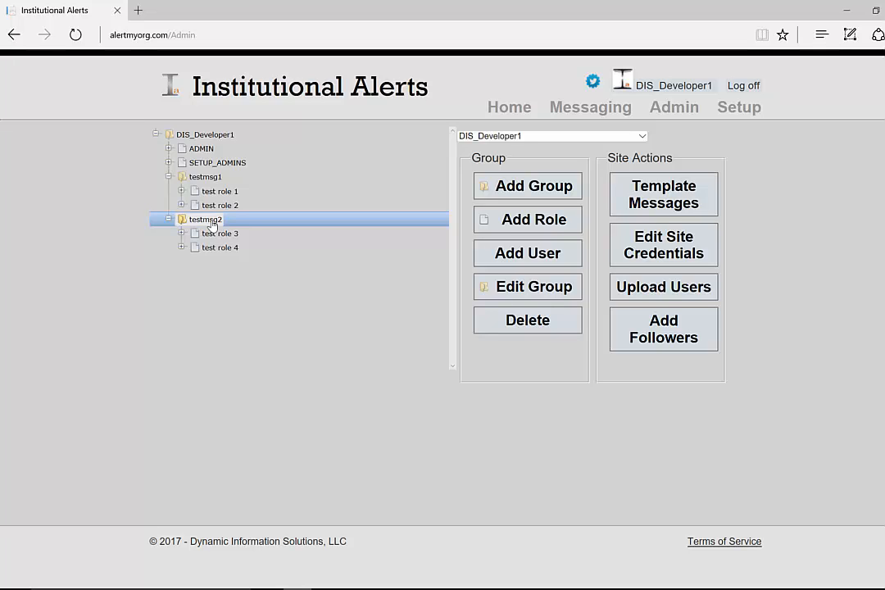
Expand the ADMIN and SETUP_ADMINS roles to examine their members.
left_click(167, 149)
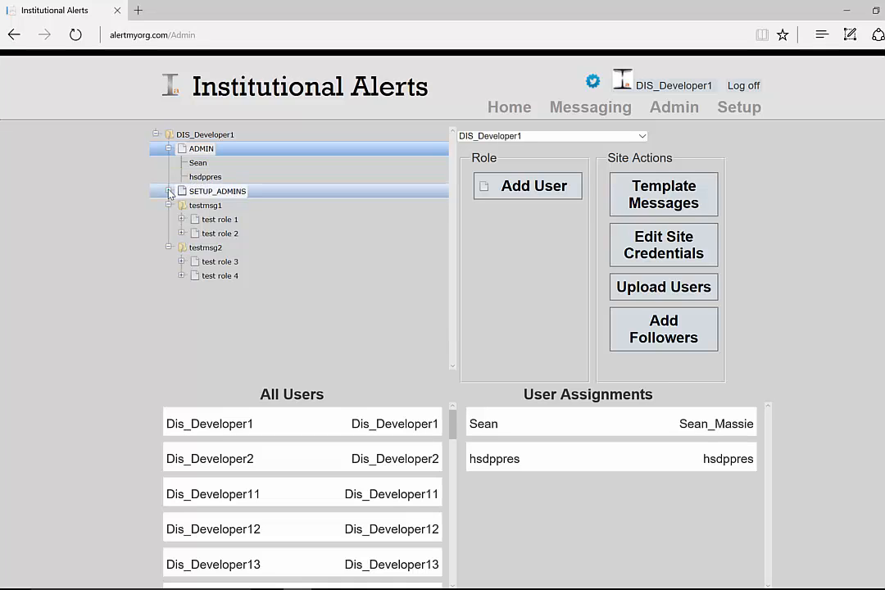
left_click(169, 191)
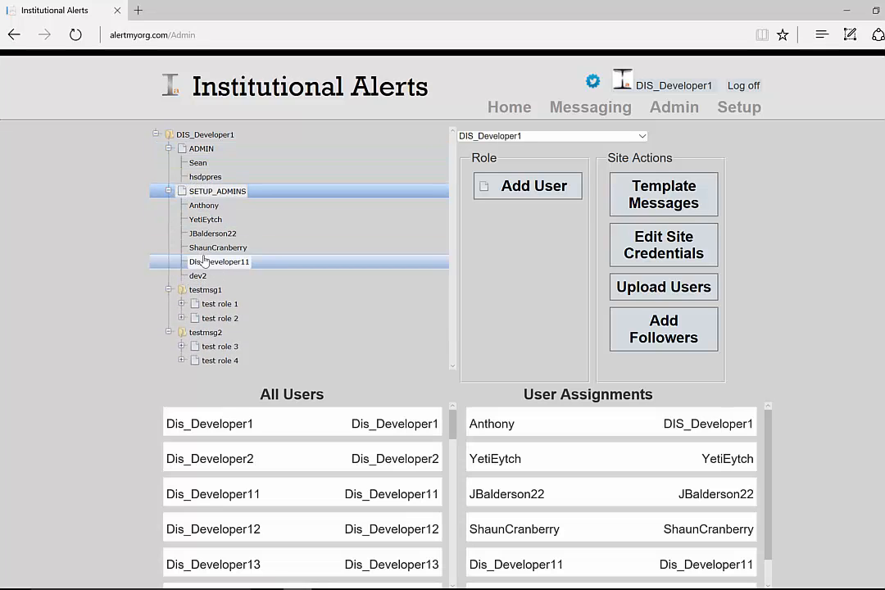
Collapse the member lists of the ADMIN and SETUP_ADMINS roles in the group tree.
left_click(207, 263)
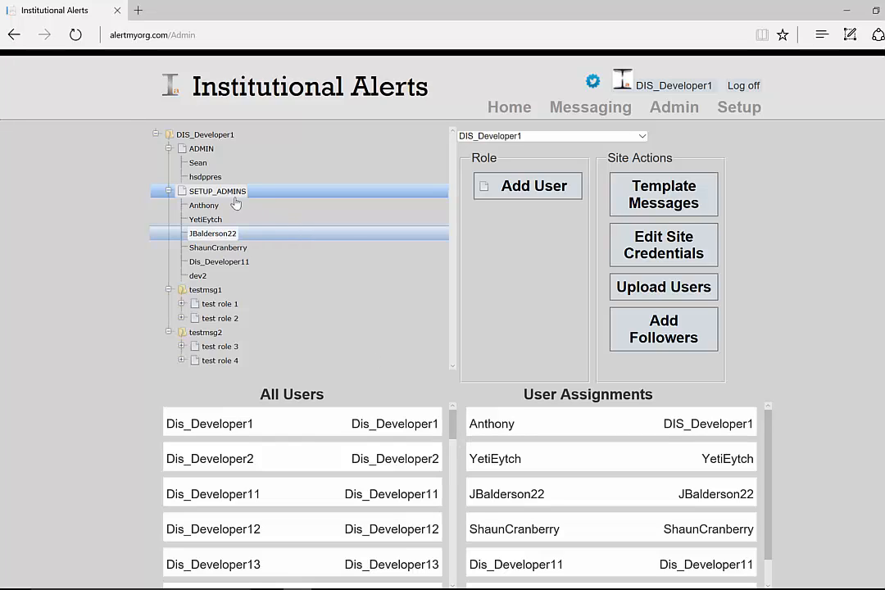
left_click(169, 149)
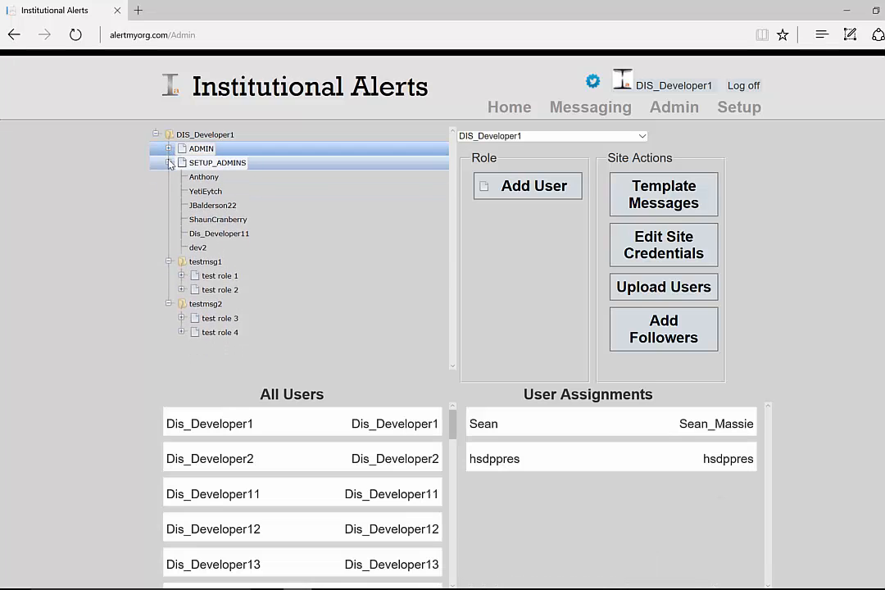
left_click(168, 163)
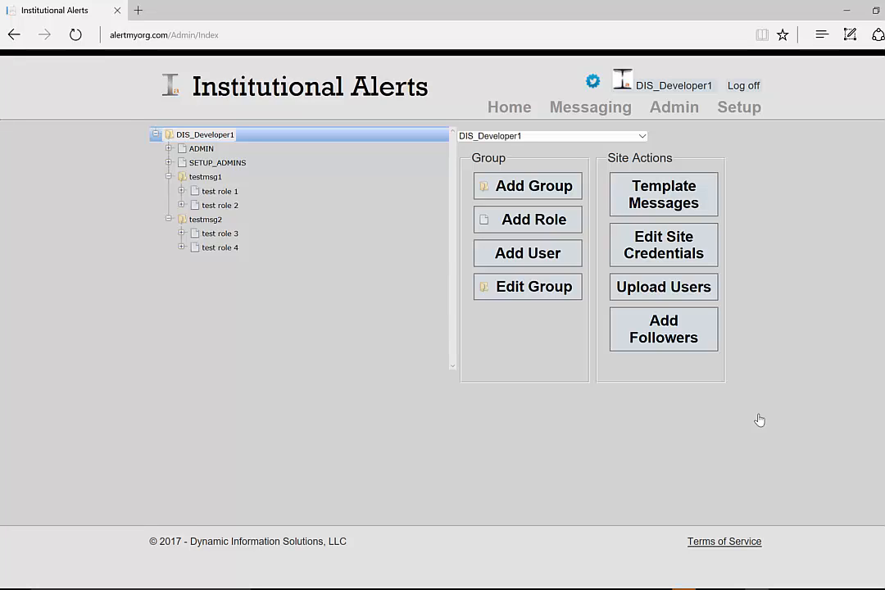
Change the permission of test role 3 in the testmsg2 group to RECEIVE MESSAGES and save it.
left_click(220, 235)
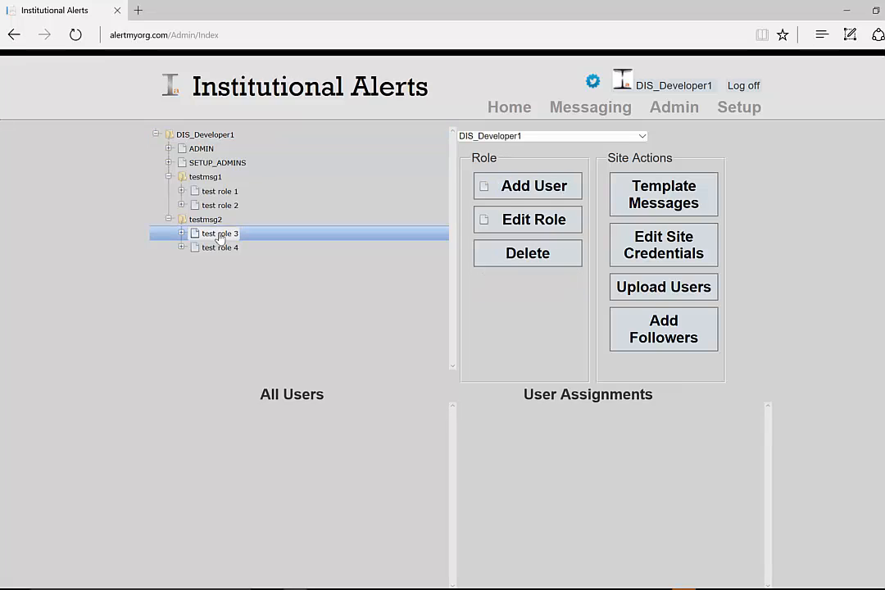
left_click(518, 221)
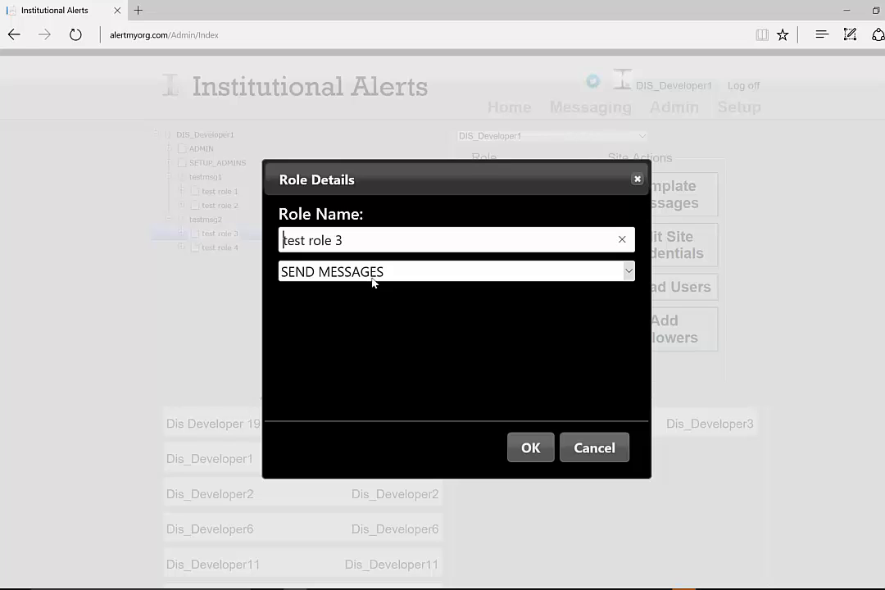
left_click(373, 282)
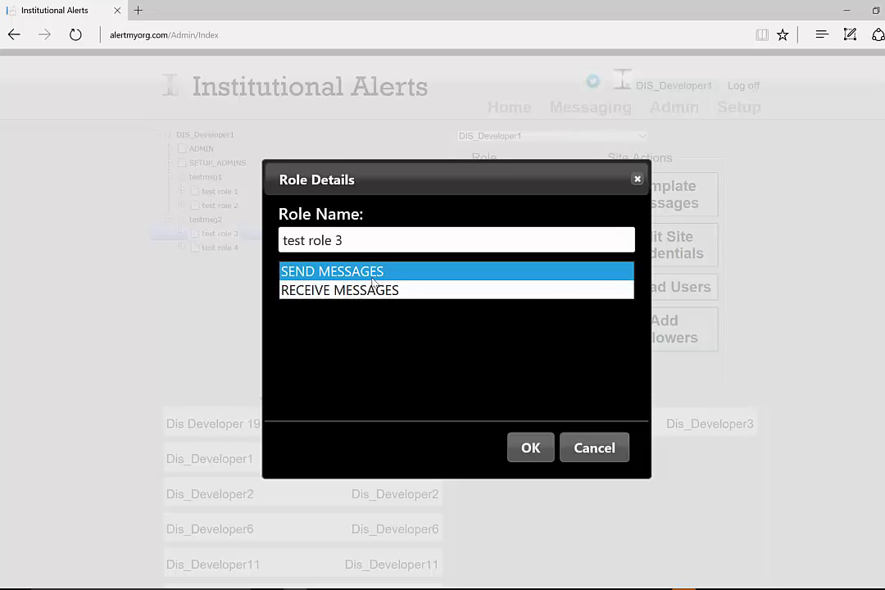
left_click(474, 358)
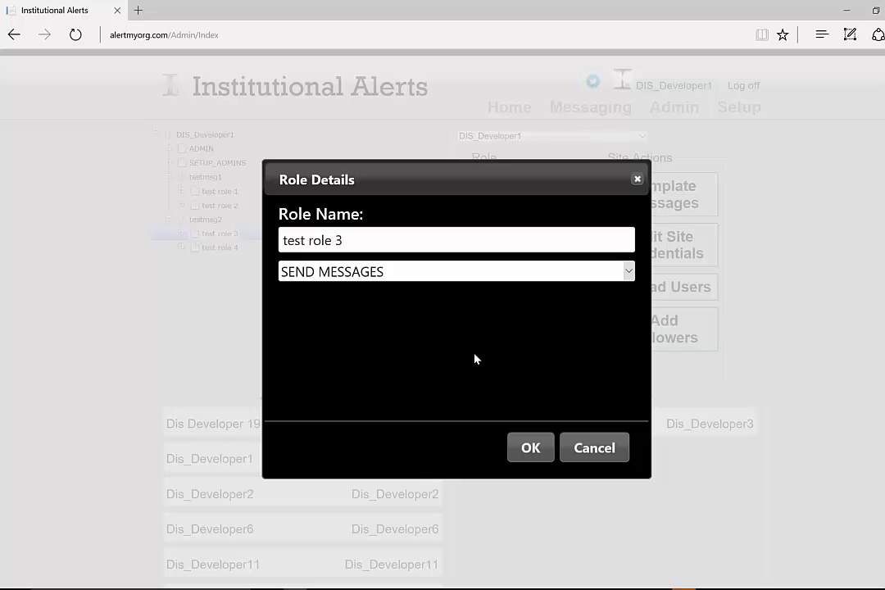
left_click(490, 274)
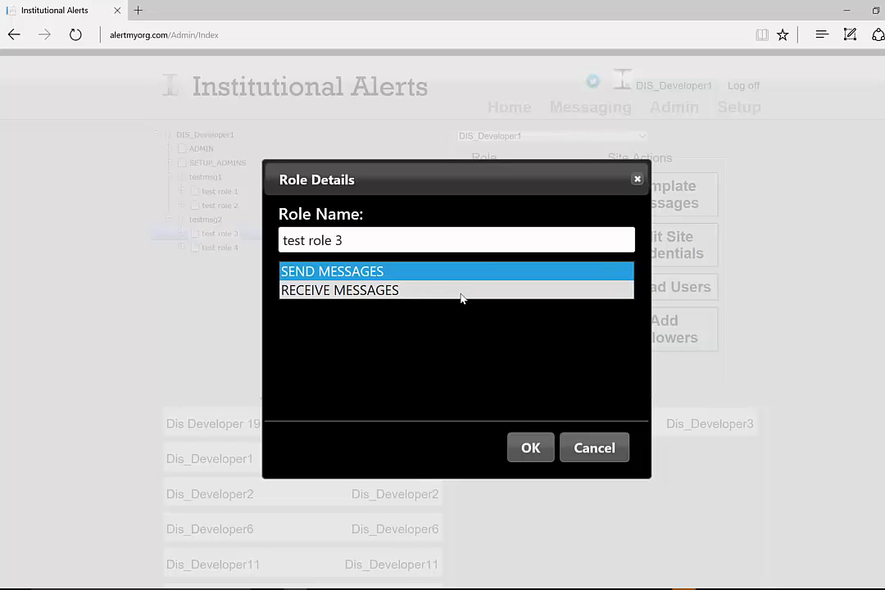
left_click(460, 295)
left_click(529, 451)
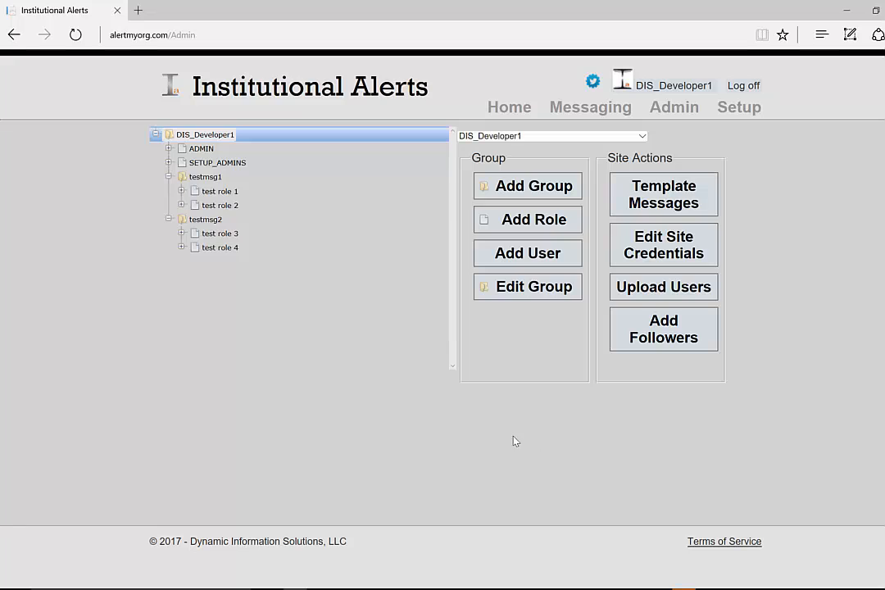
Set the permission of test role 3 back to SEND MESSAGES and save the role.
left_click(230, 238)
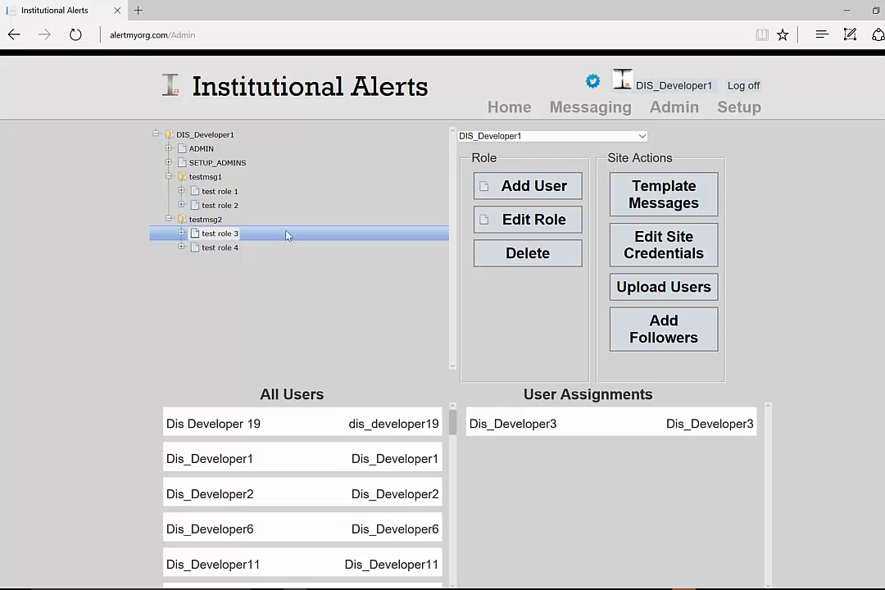
left_click(499, 225)
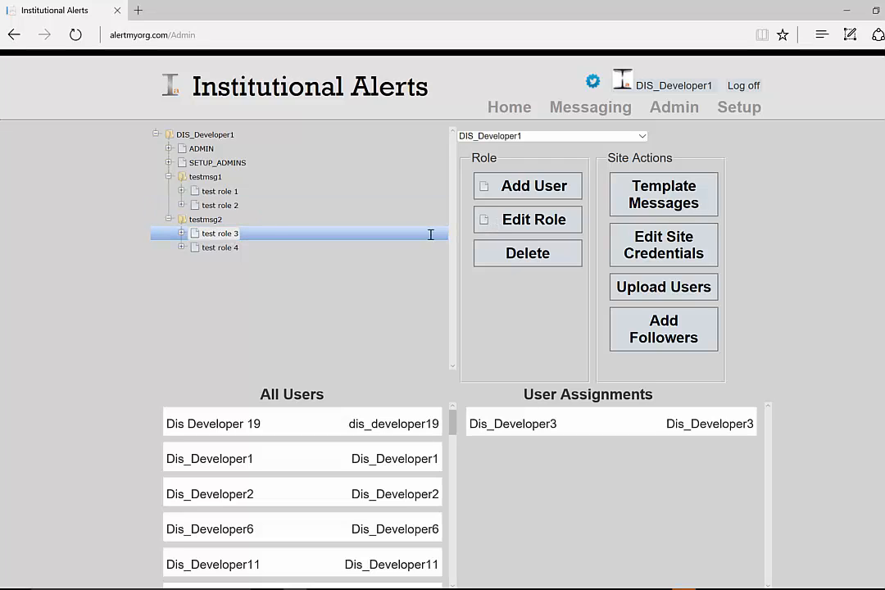
left_click(340, 273)
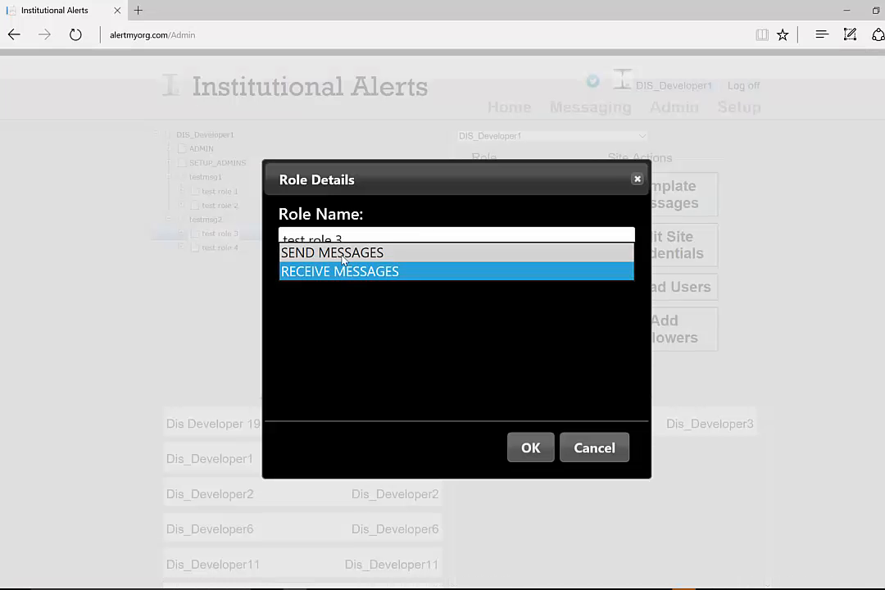
left_click(342, 256)
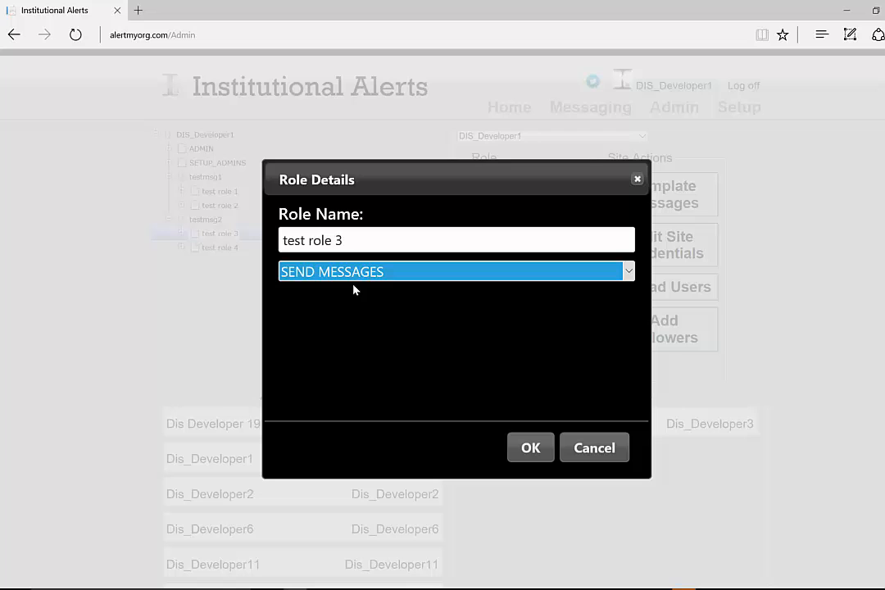
left_click(533, 459)
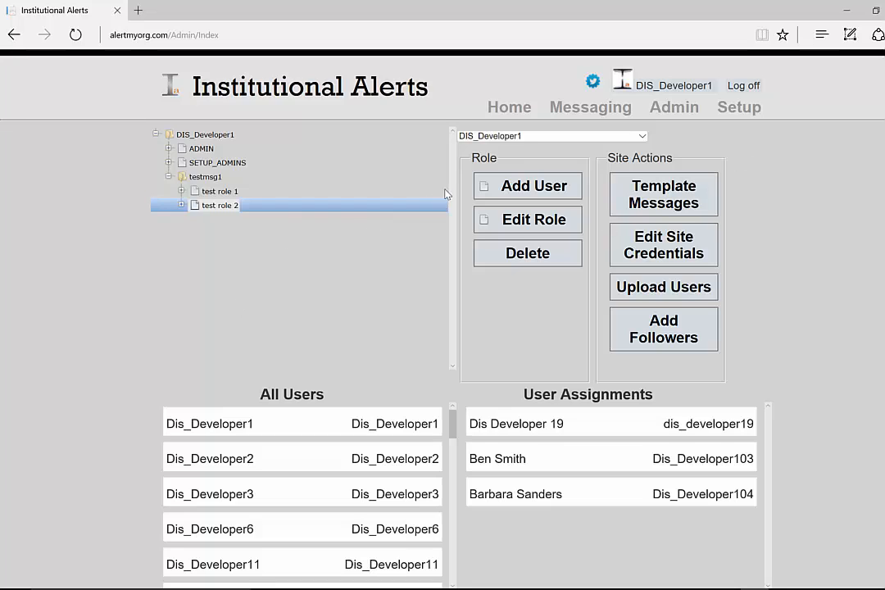
Add a twitter user to test role 2 by entering the full name and user handle, and check the new entry in the role's user assignments.
left_click(517, 191)
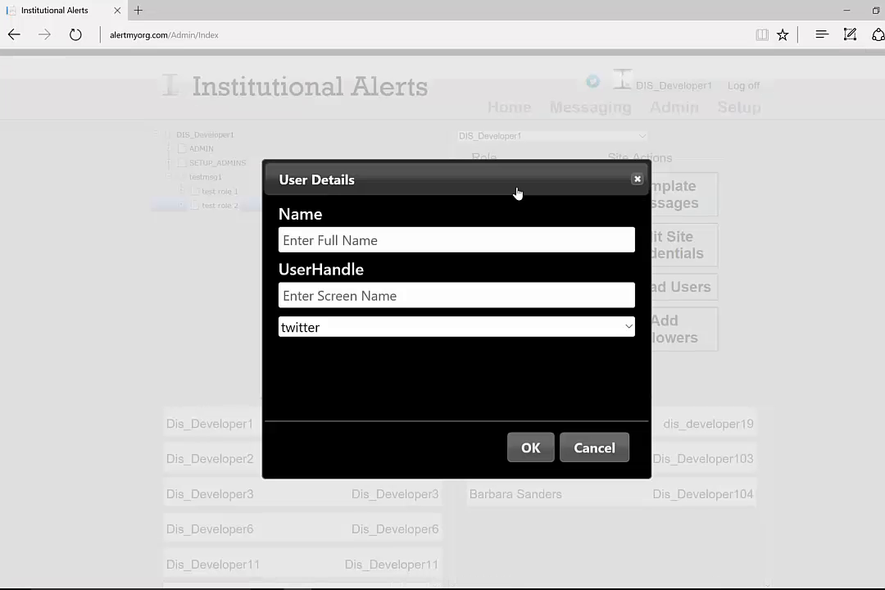
type("D")
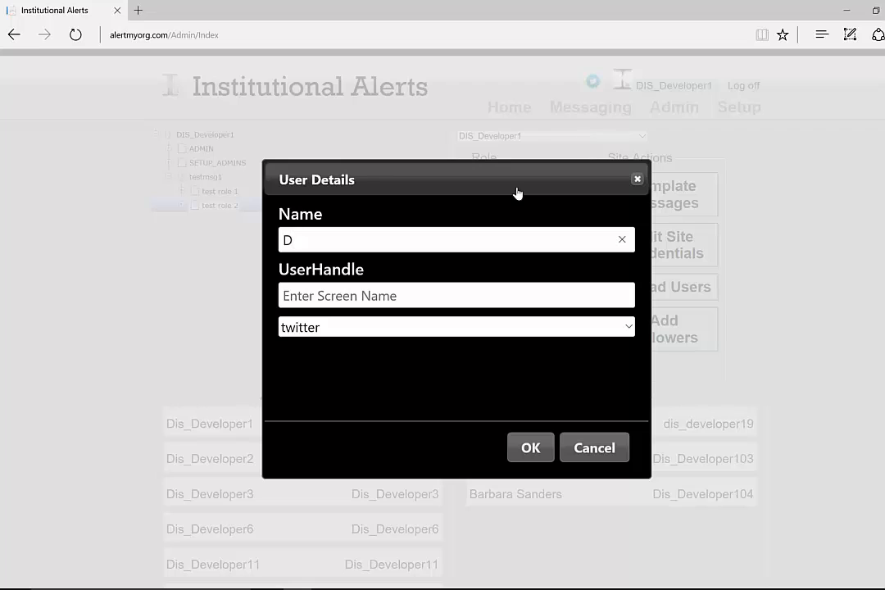
type("ave Smith")
left_click(438, 288)
type("d")
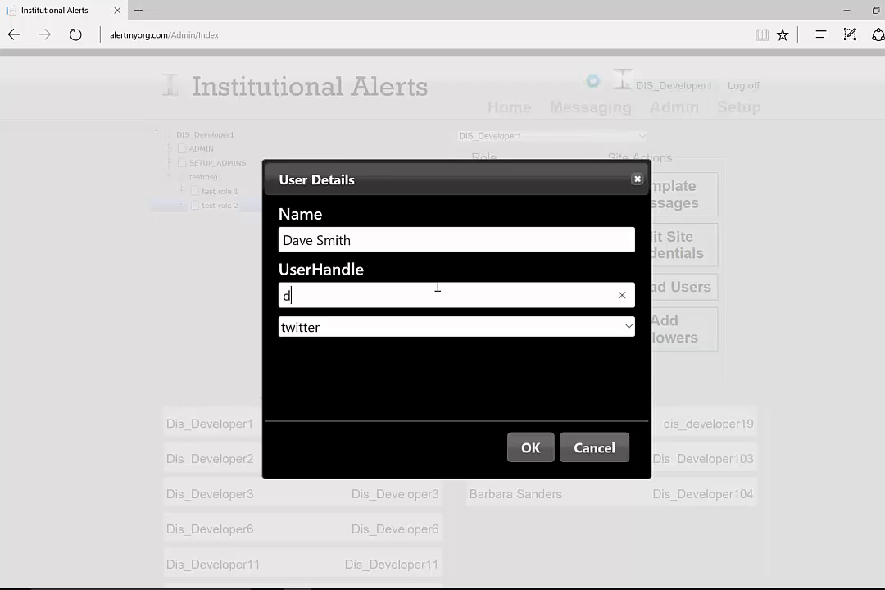
type("smith00001")
left_click(627, 327)
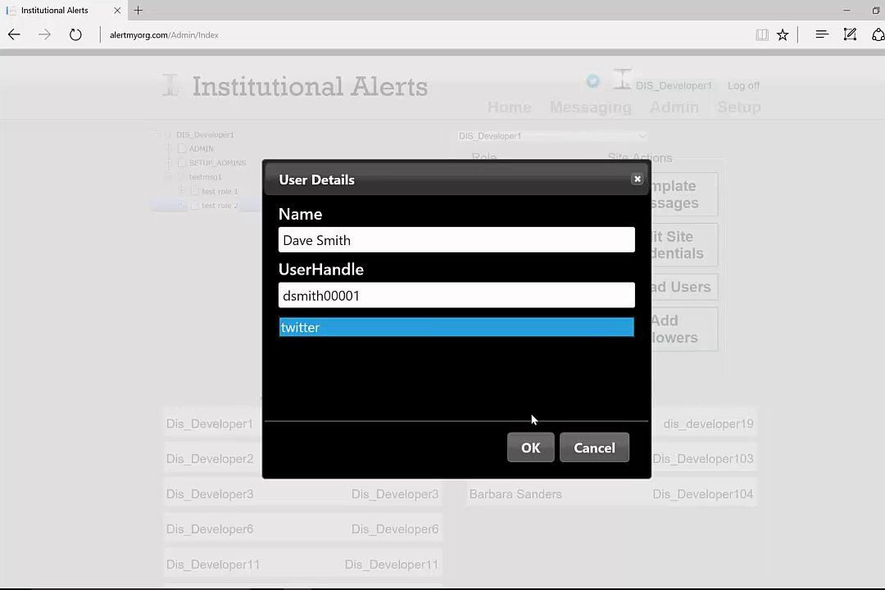
left_click(529, 452)
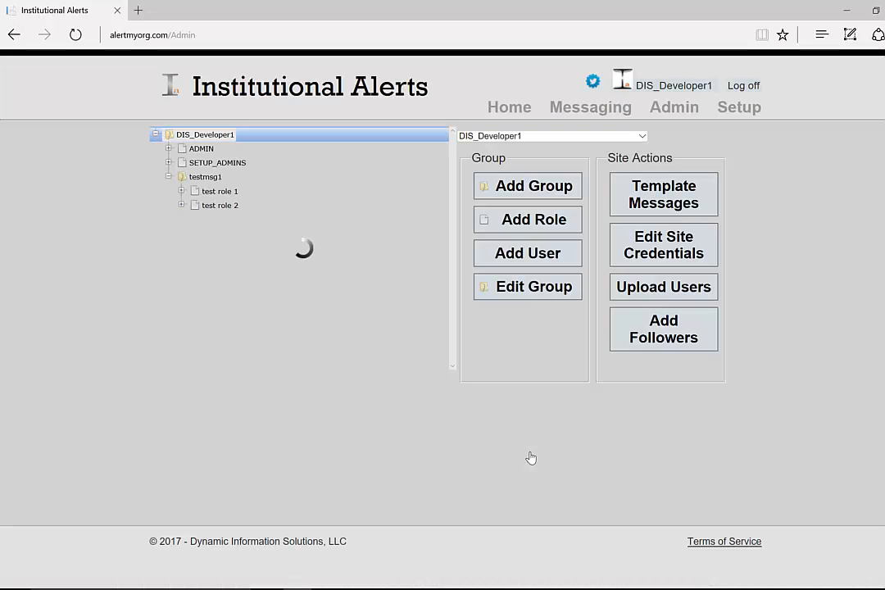
left_click(220, 206)
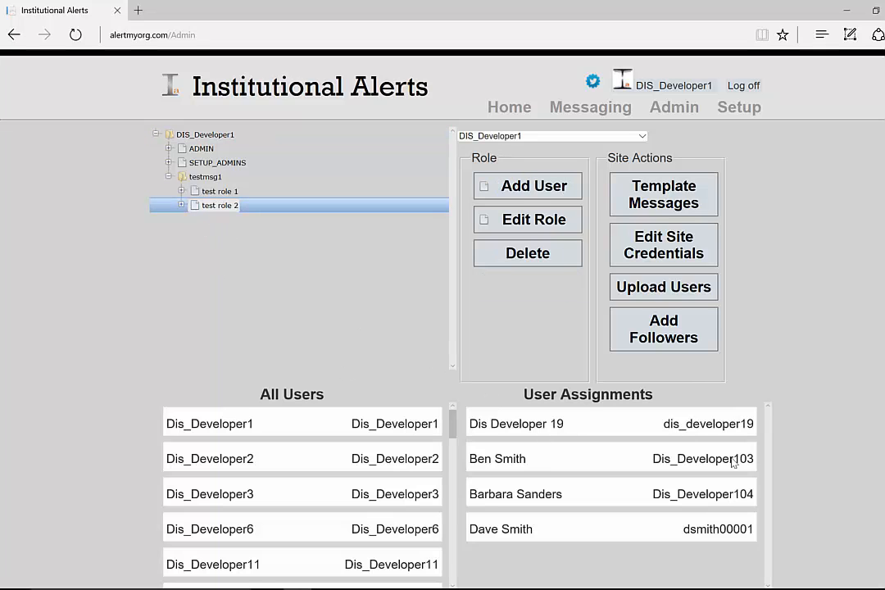
left_click(601, 532)
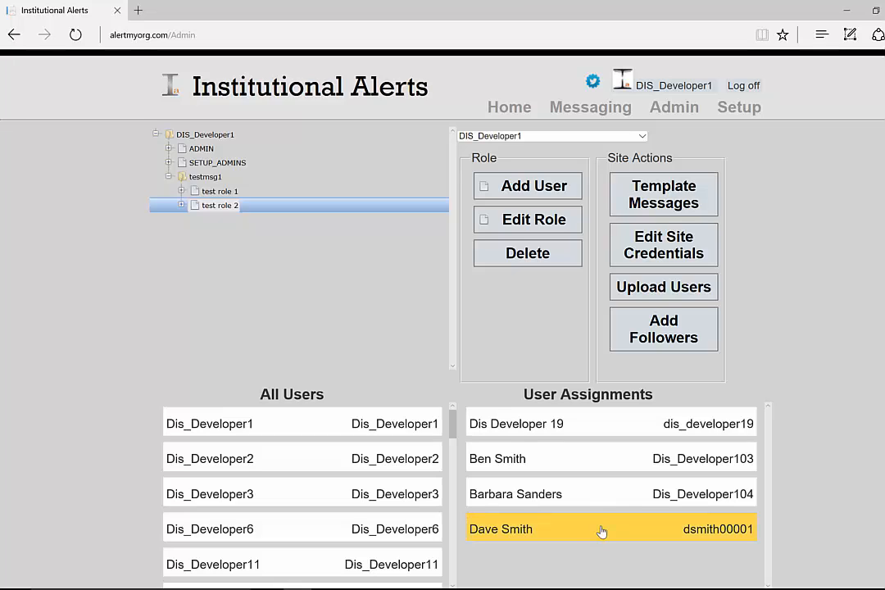